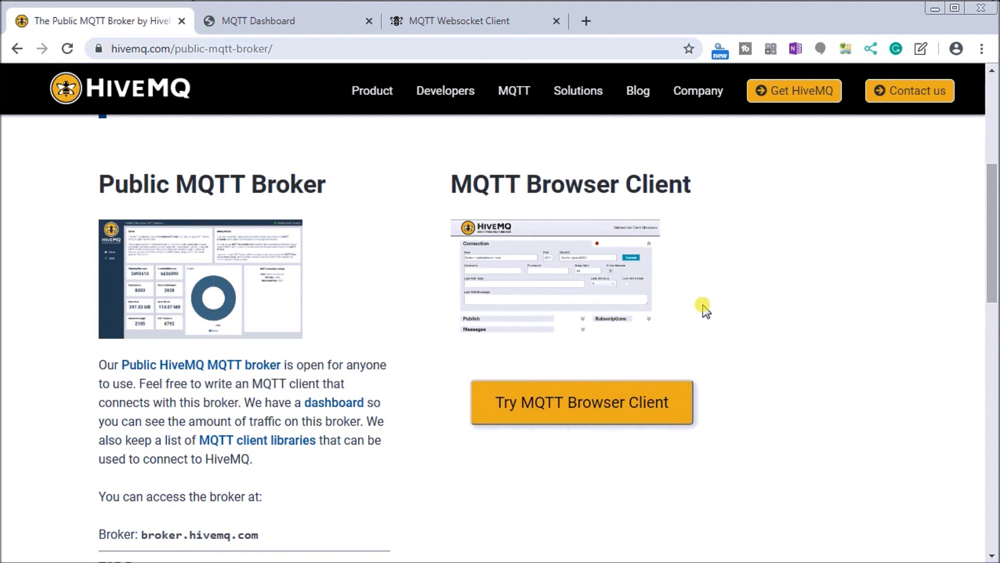
# - View the HiveMQ dashboard, then examine the MQTTPUB instruction's settings and its WX0 topic entry in Do-more Designer
pyautogui.click(309, 20)
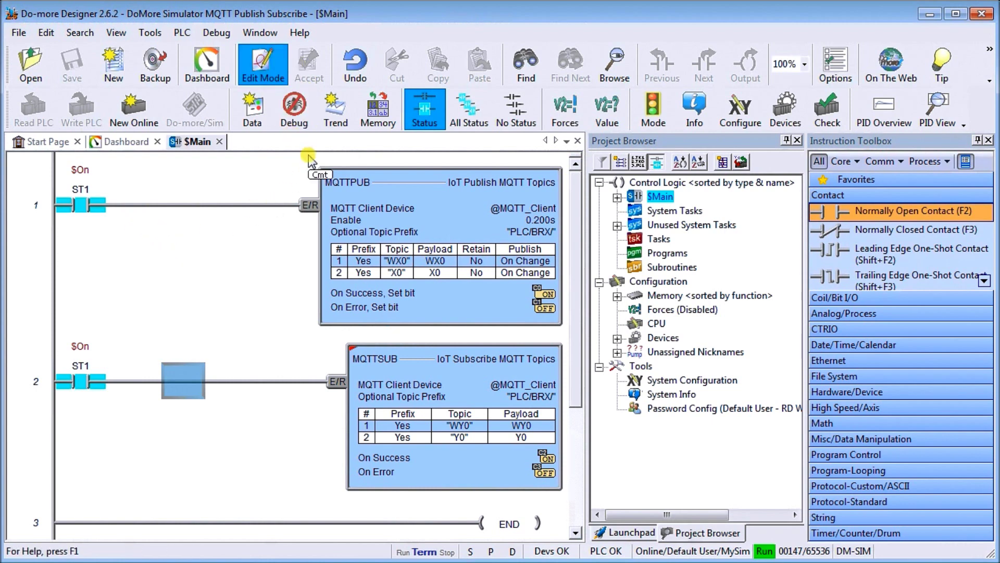
pyautogui.doubleClick(449, 214)
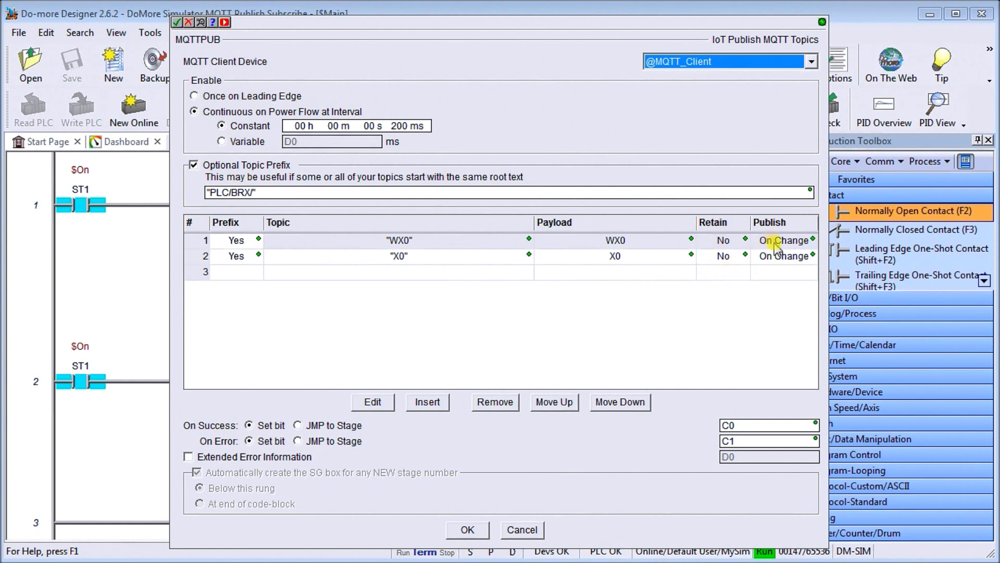
pyautogui.doubleClick(285, 244)
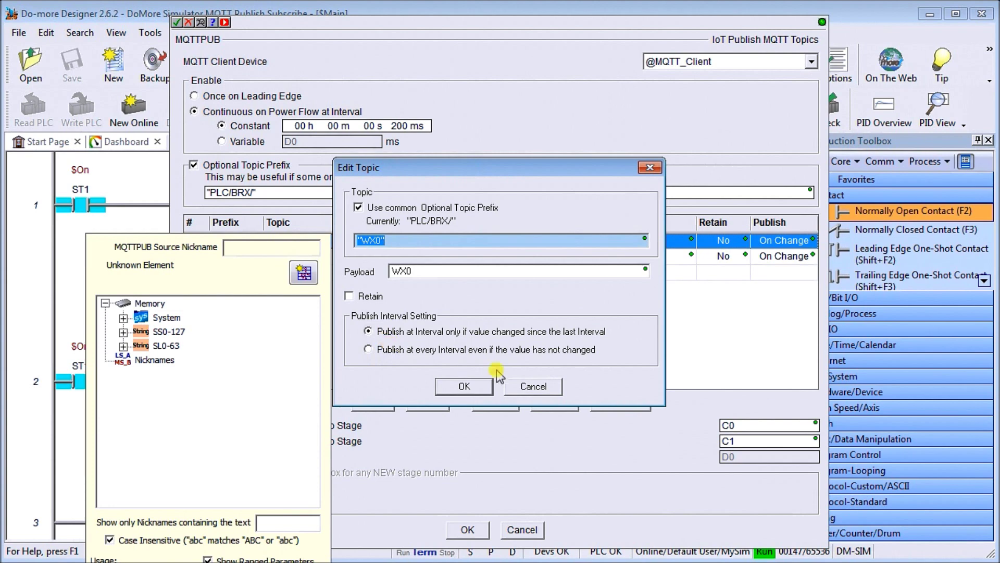
pyautogui.click(532, 386)
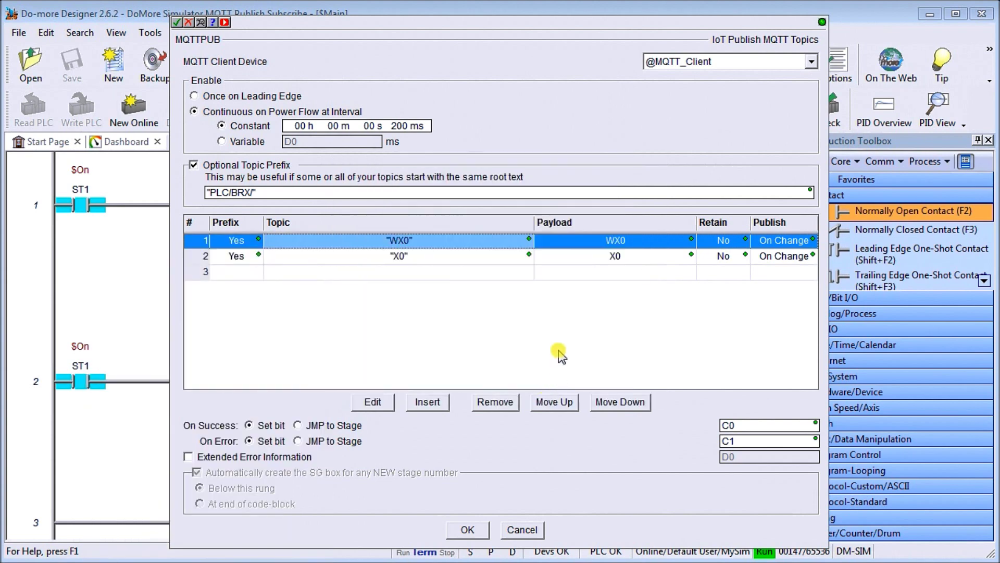
pyautogui.click(467, 529)
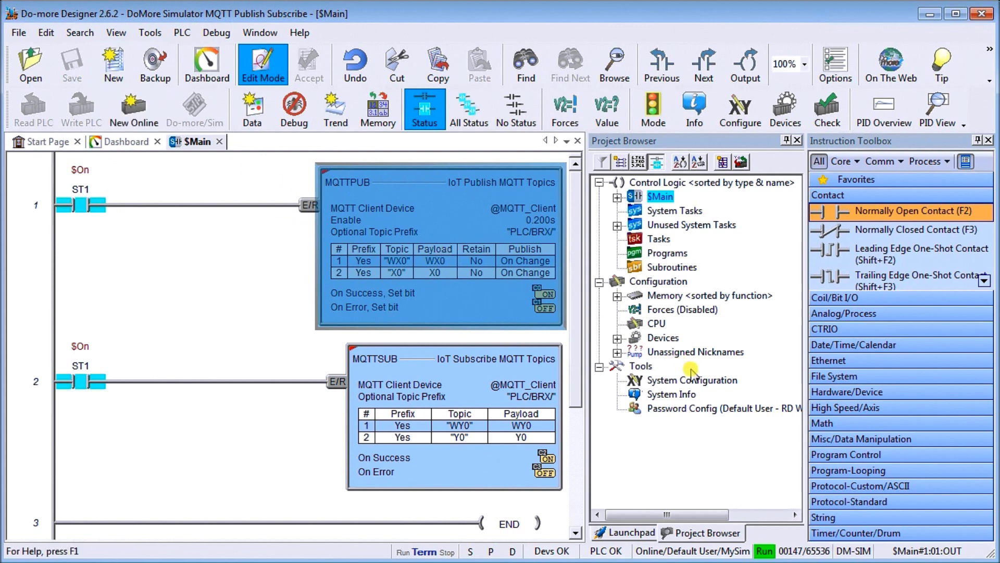
pyautogui.click(693, 382)
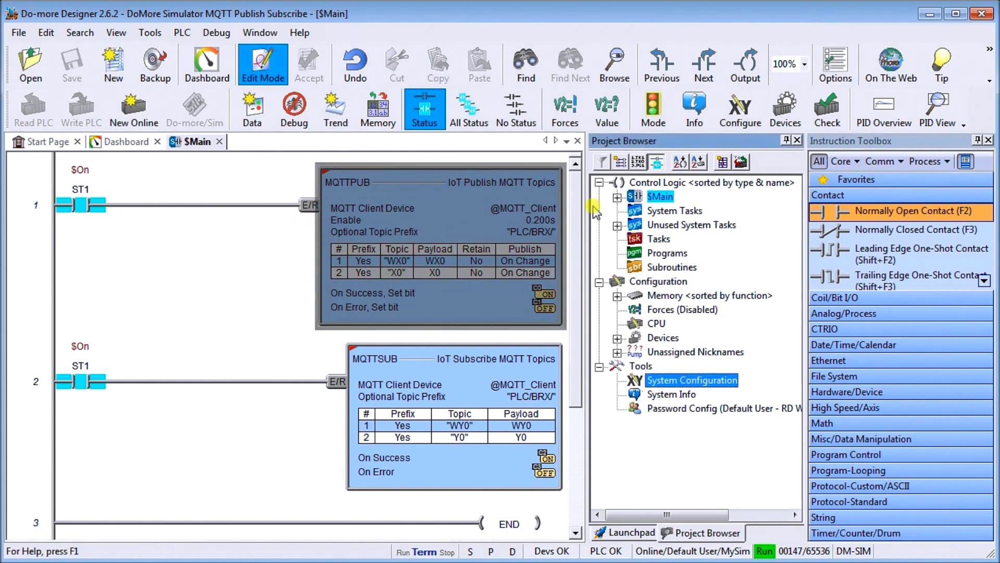
pyautogui.click(180, 33)
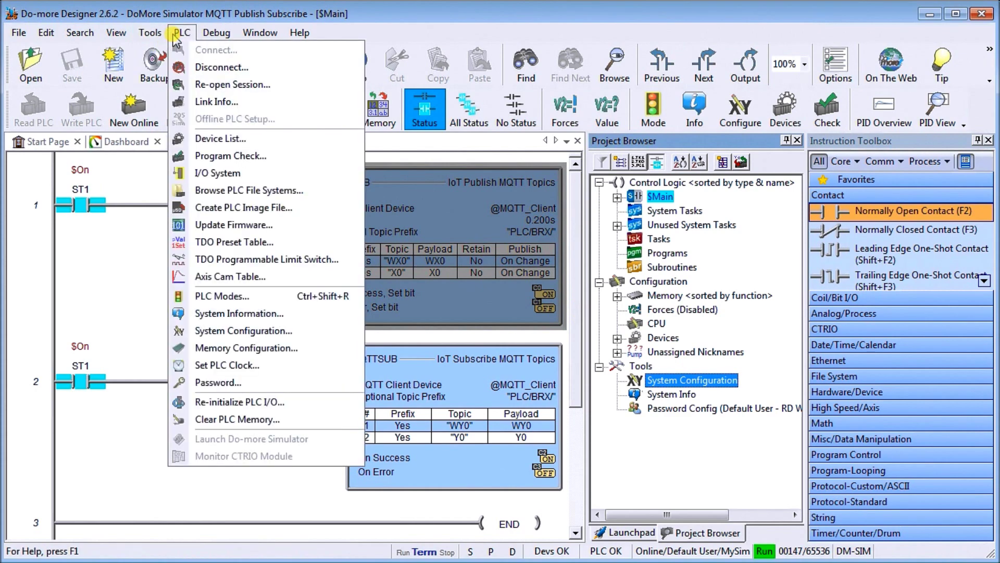
pyautogui.click(217, 331)
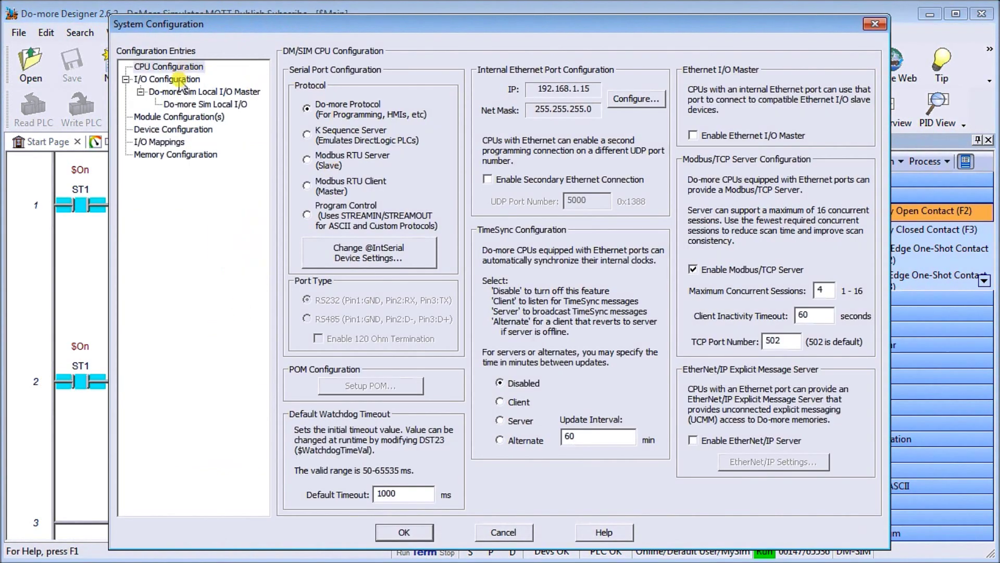
pyautogui.click(158, 133)
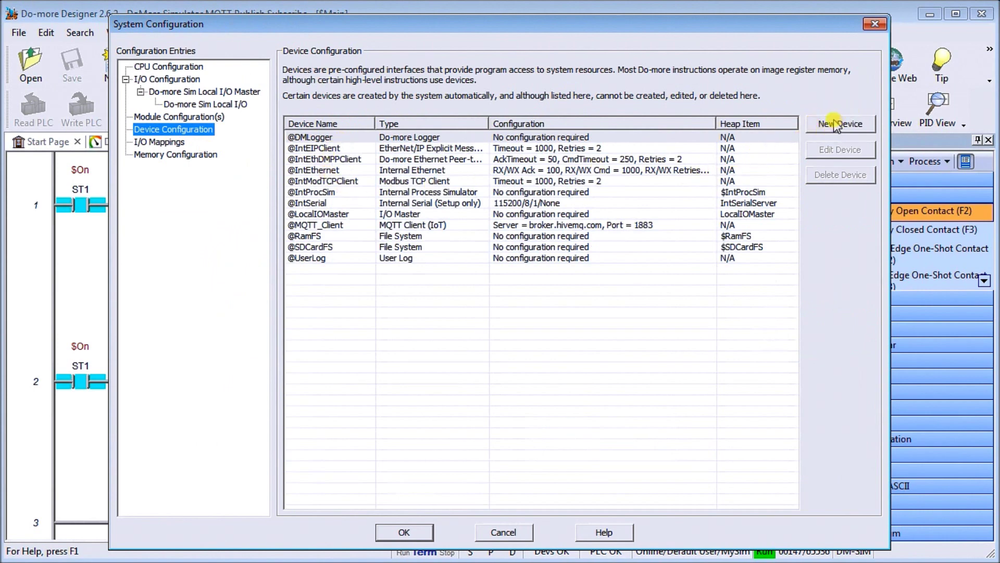
pyautogui.click(318, 225)
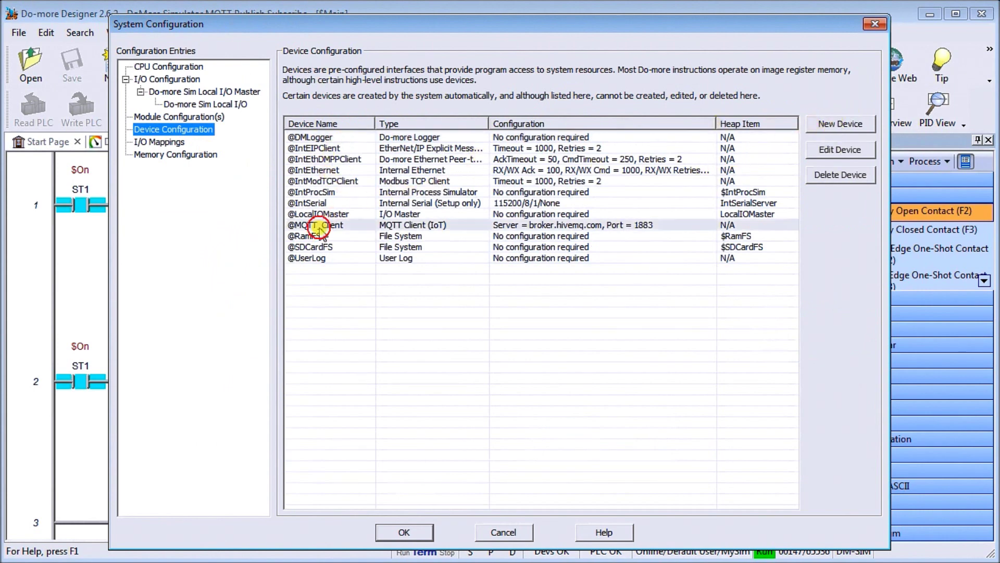
pyautogui.doubleClick(330, 233)
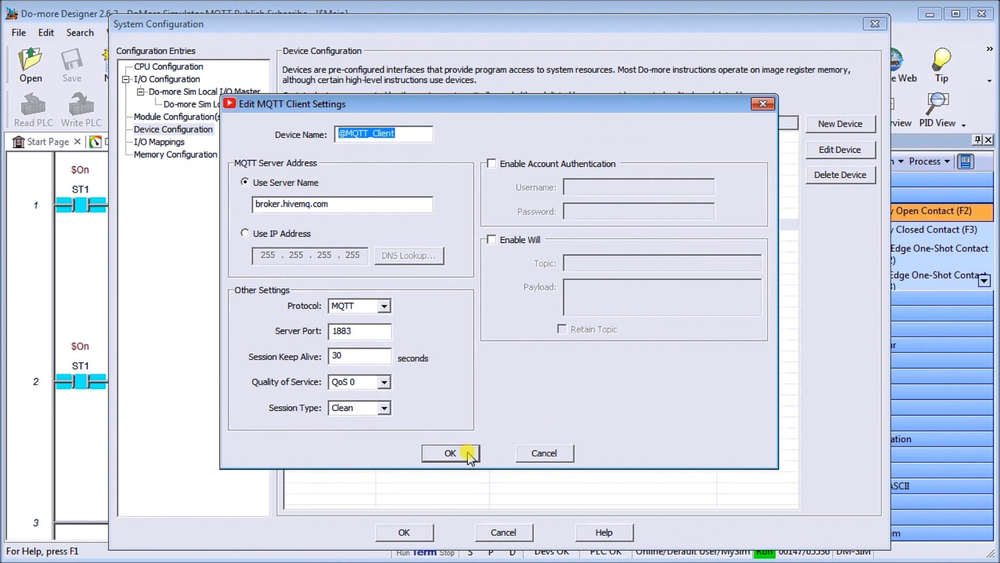
pyautogui.click(527, 454)
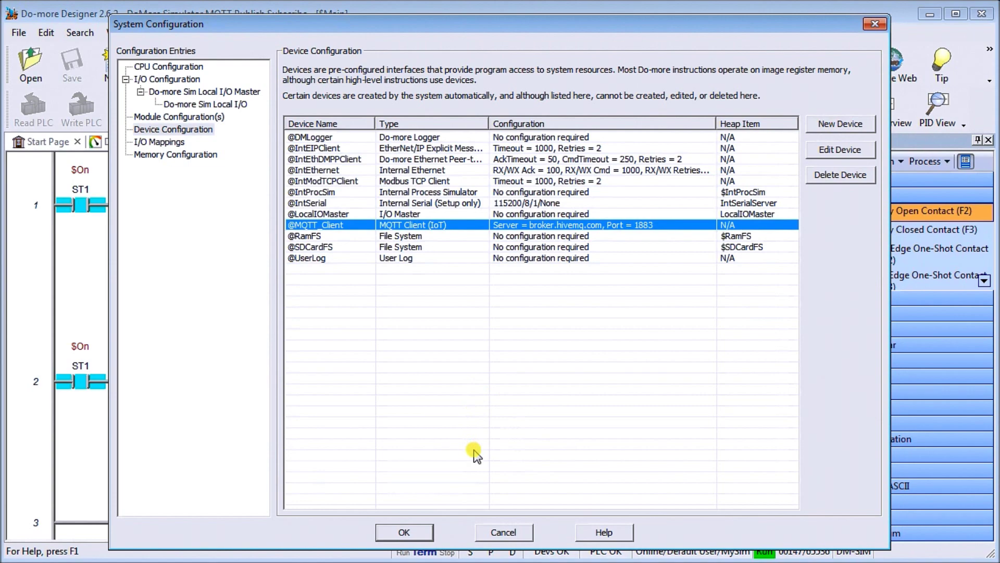
pyautogui.click(508, 532)
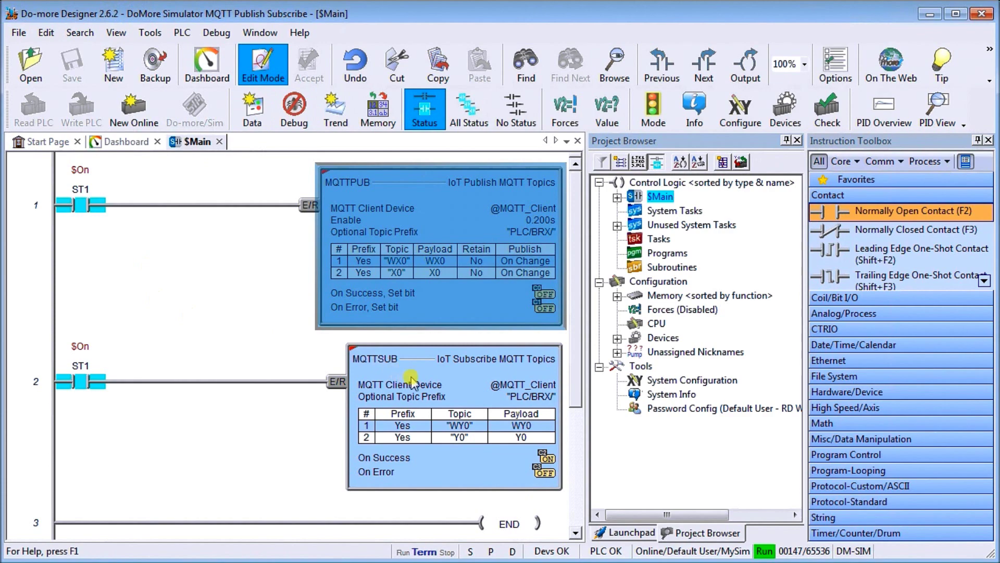
# - Examine the MQTTSUB instruction's settings on rung 2, including its WY0 and Y0 topic entries
pyautogui.click(420, 374)
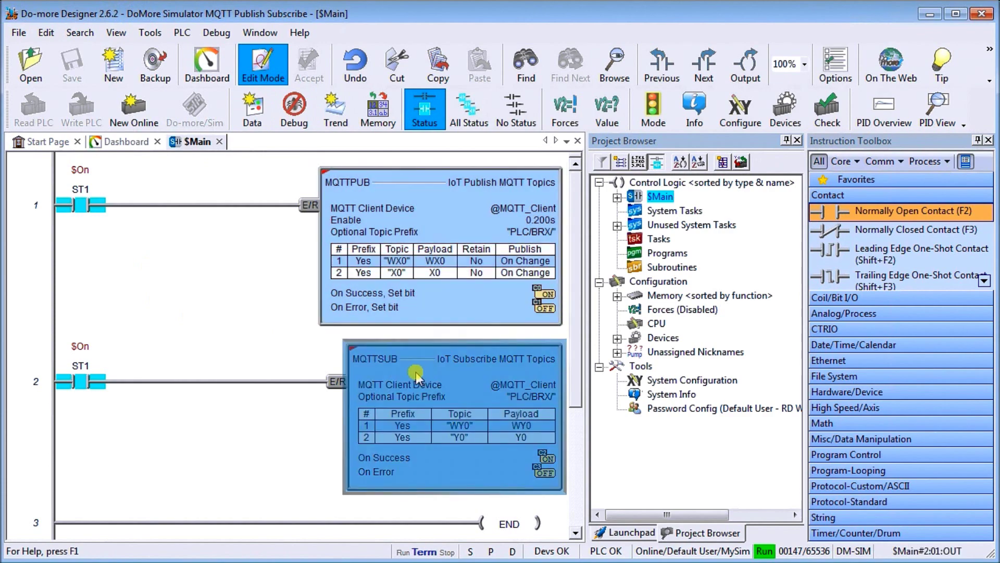
pyautogui.click(392, 200)
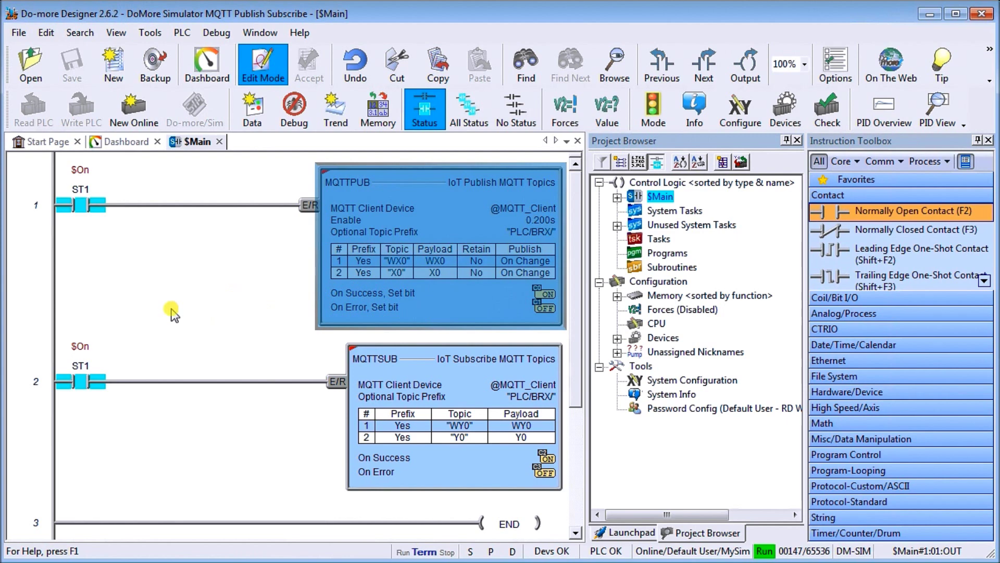
pyautogui.doubleClick(417, 375)
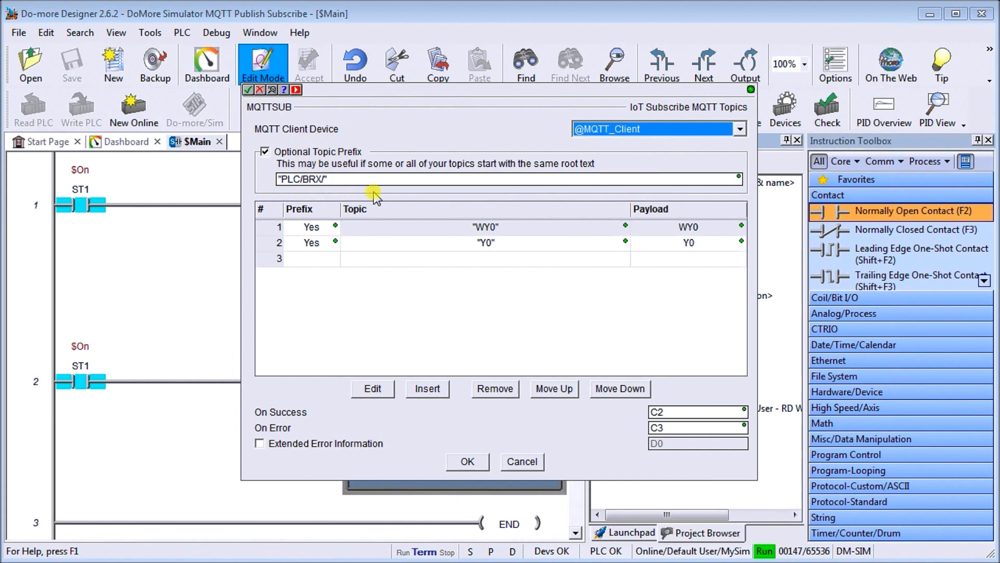
pyautogui.doubleClick(401, 232)
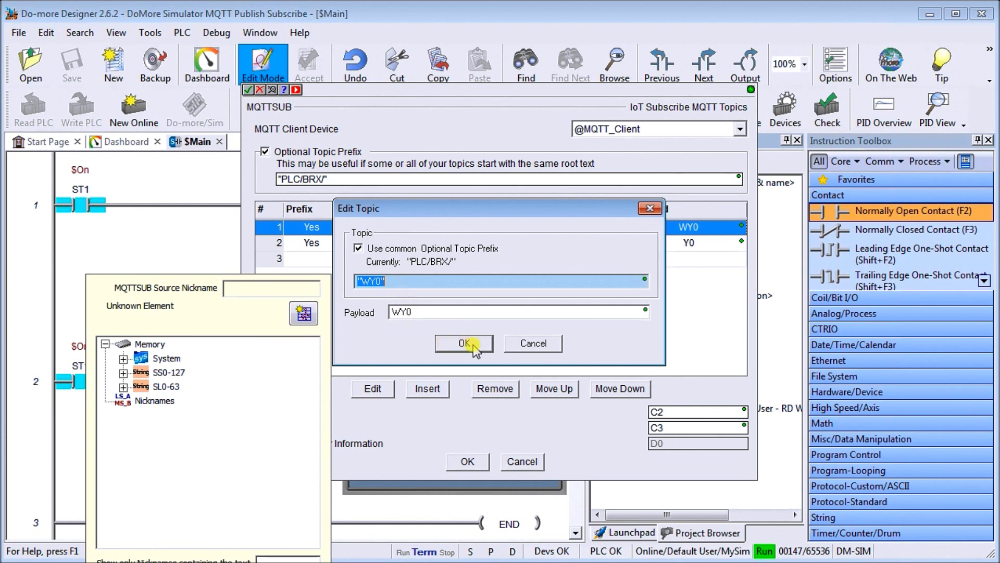
pyautogui.click(529, 341)
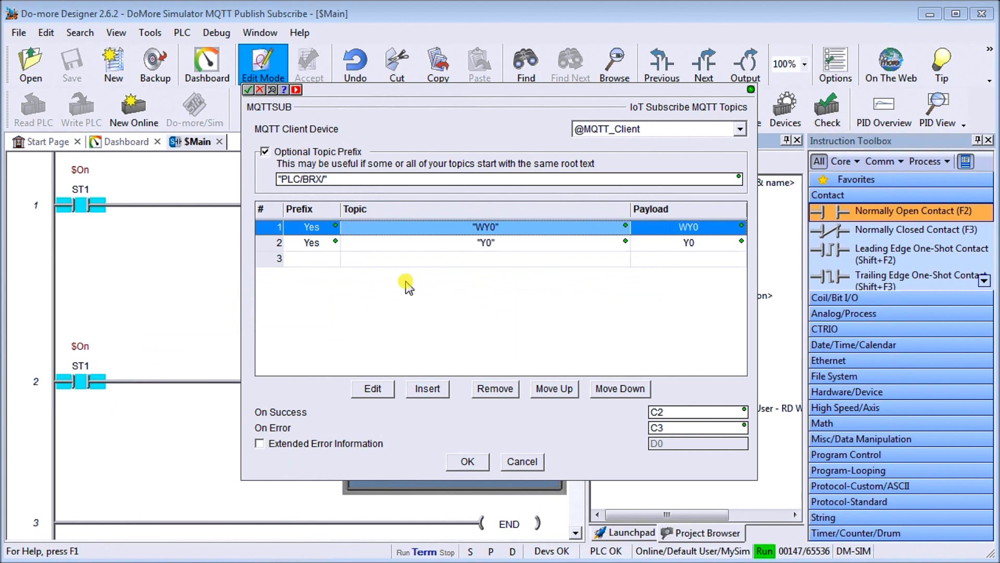
pyautogui.click(399, 246)
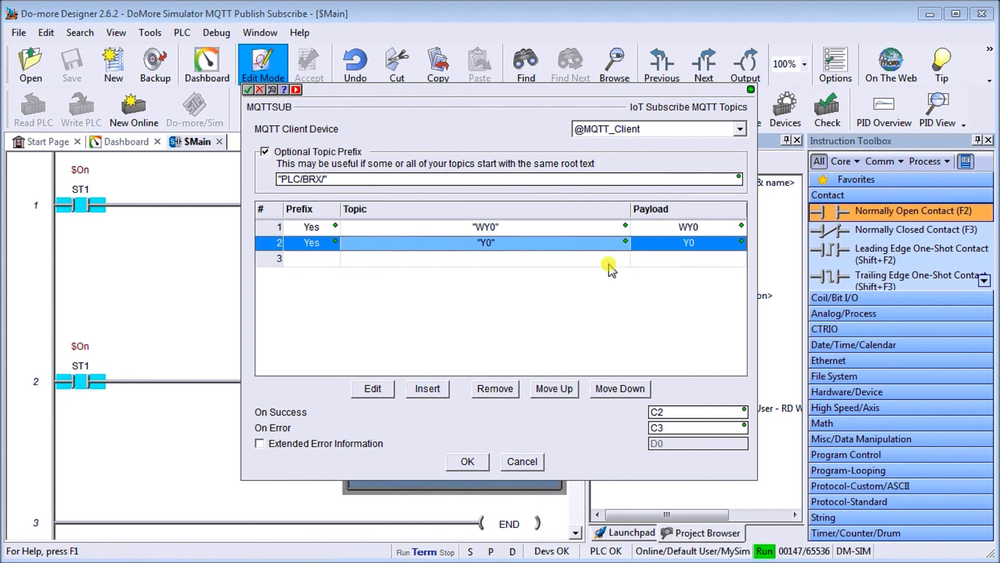
pyautogui.doubleClick(508, 240)
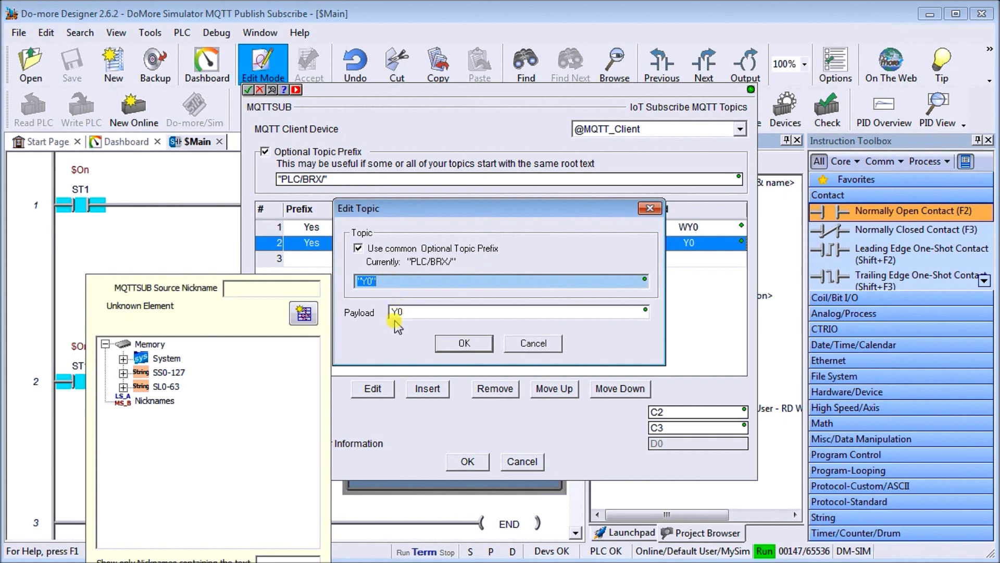
pyautogui.click(541, 345)
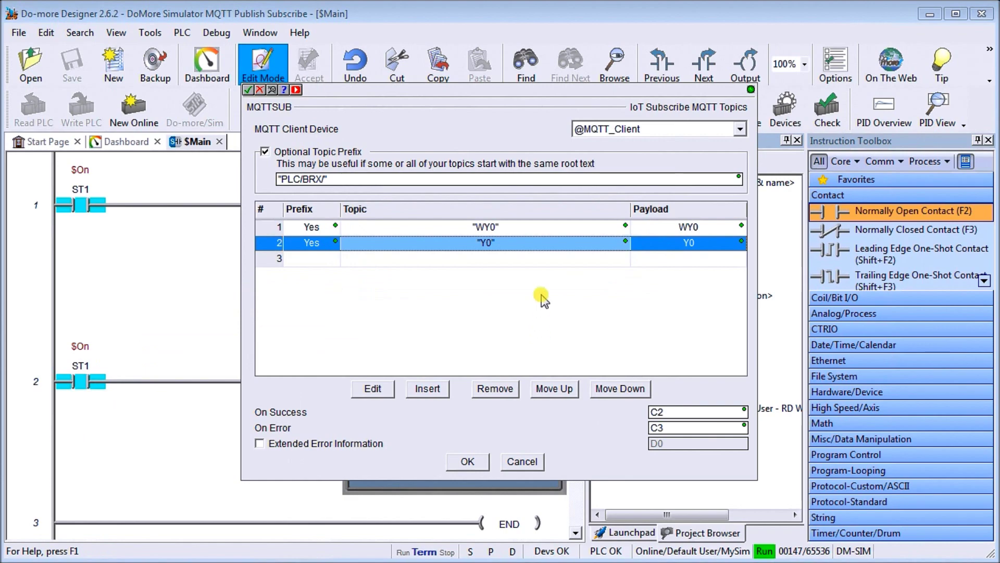
pyautogui.click(525, 464)
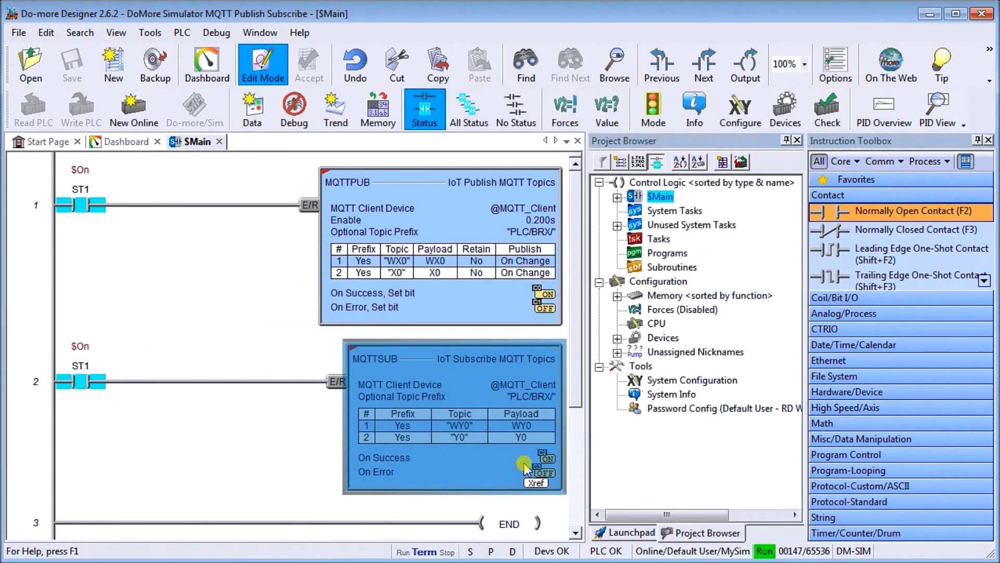
# - Switch to the browser and connect the HiveMQ MQTT Websocket Client to broker.mqttdashboard.com on port 8000
pyautogui.click(91, 397)
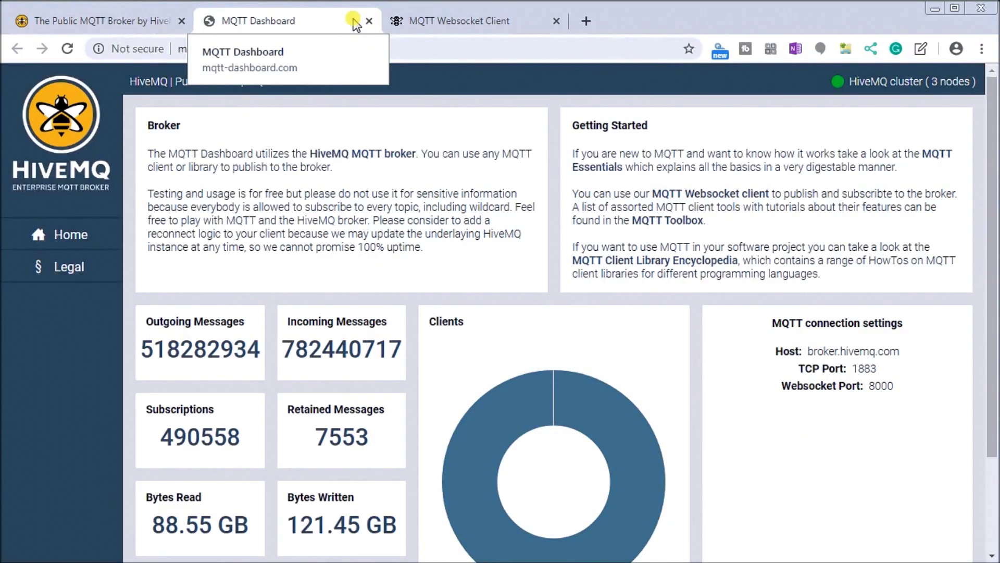
pyautogui.click(455, 24)
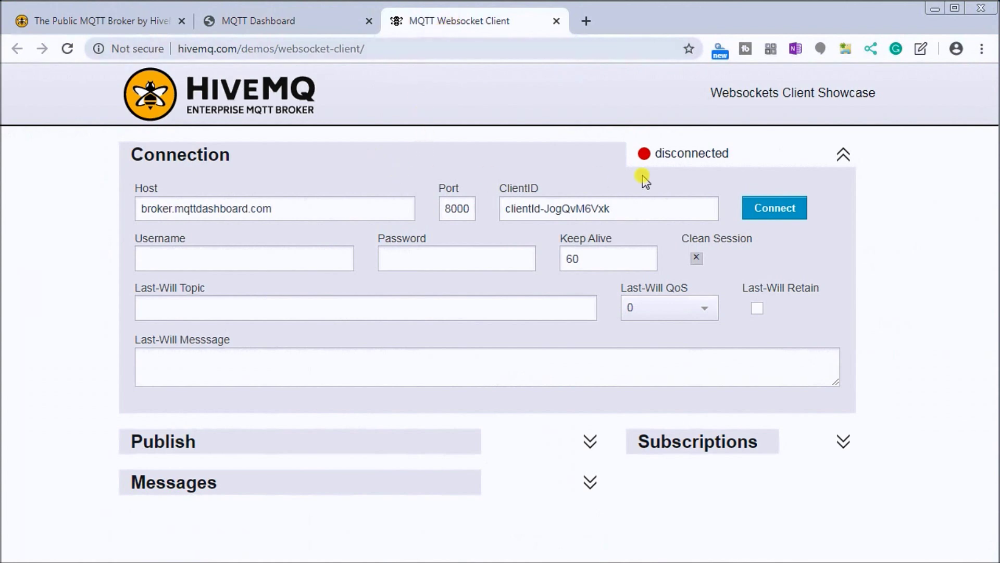
pyautogui.click(778, 209)
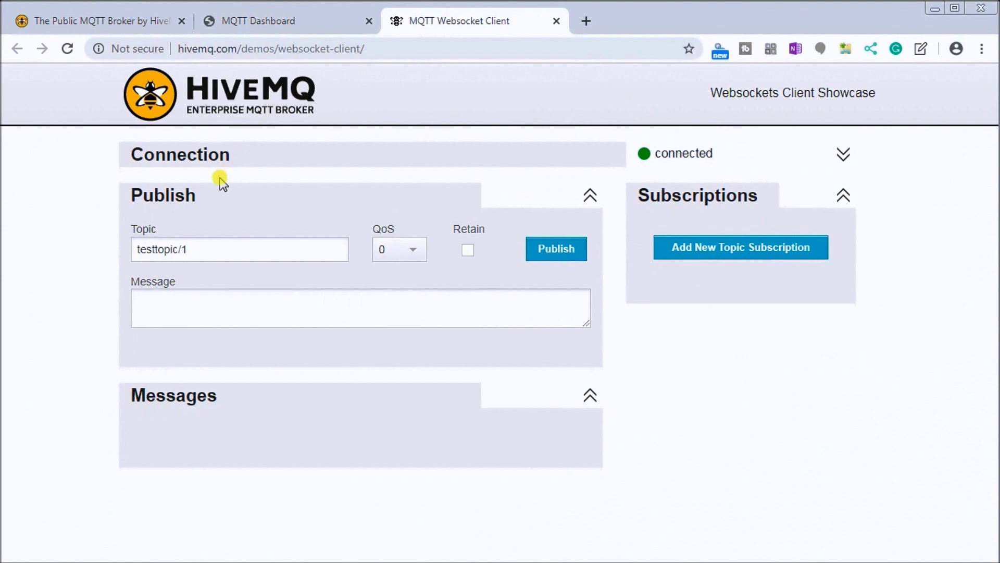
# - Set the publish topic to PLC/BRX/WY0 and enter 1234 as the message
pyautogui.click(214, 252)
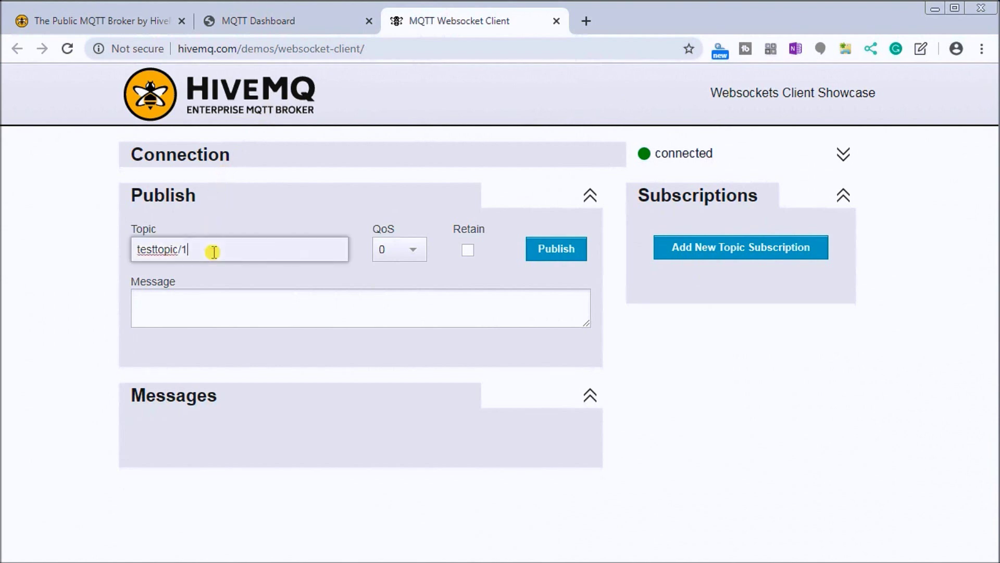
pyautogui.moveTo(207, 249); pyautogui.dragTo(100, 245)
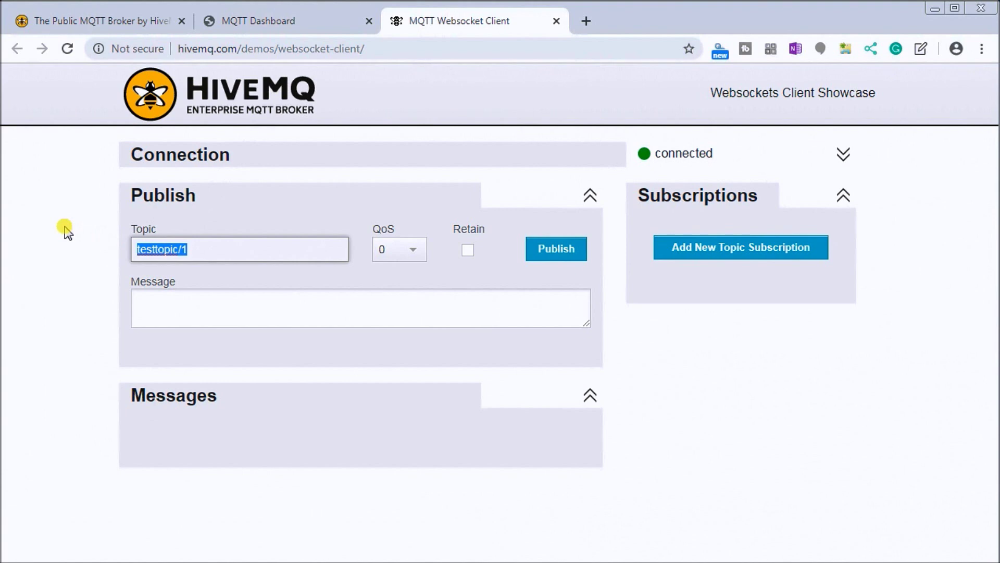
pyautogui.write('P')
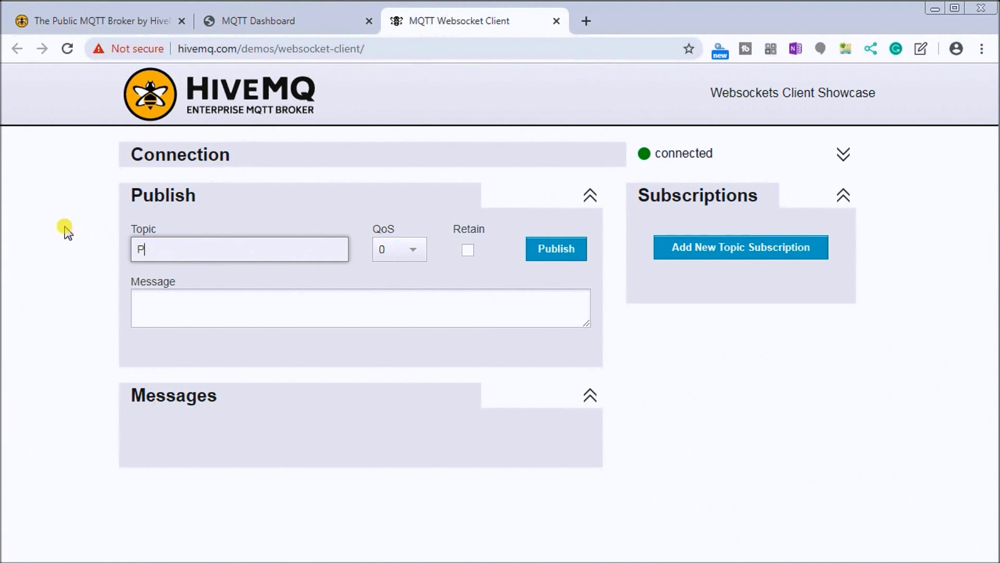
pyautogui.write('LC/BRX/WY')
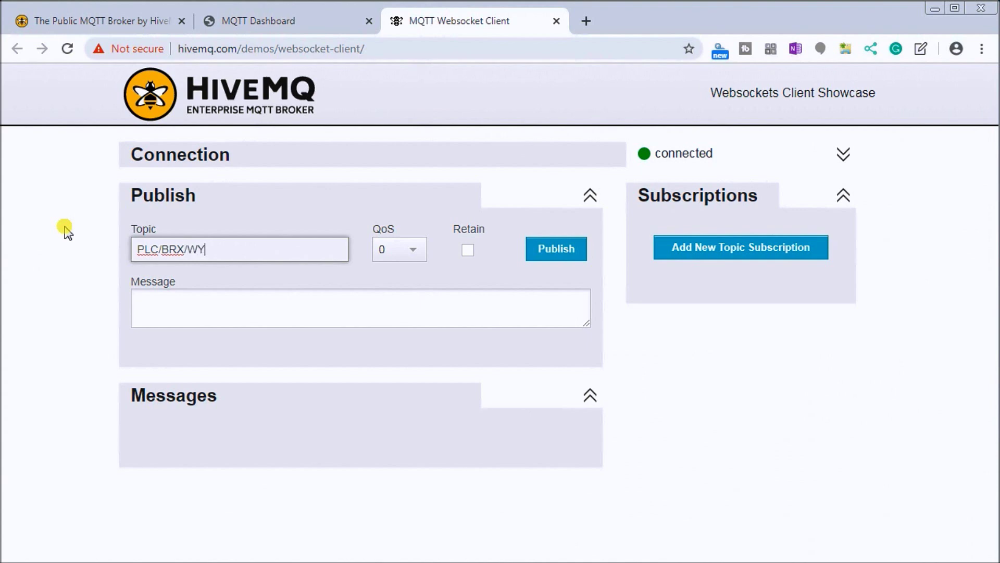
pyautogui.write(')')
pyautogui.press('BackSpace')
pyautogui.write('0')
pyautogui.click(202, 300)
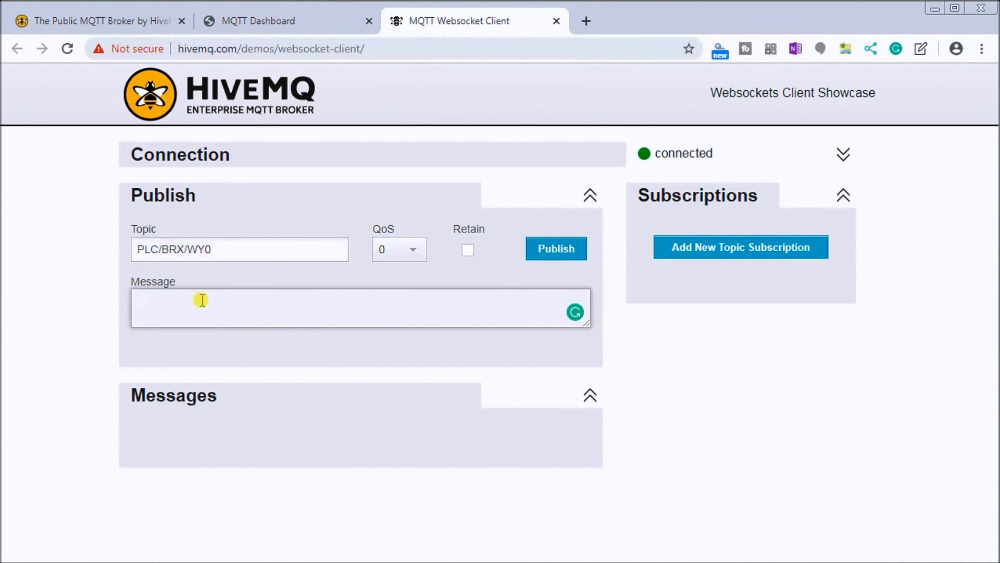
pyautogui.write('1234')
# - Bring up the Do-more Simulator, narrow the browser window, and position the simulator so its analog outputs show beside the browser
pyautogui.hotkey('alt', 'Tab')
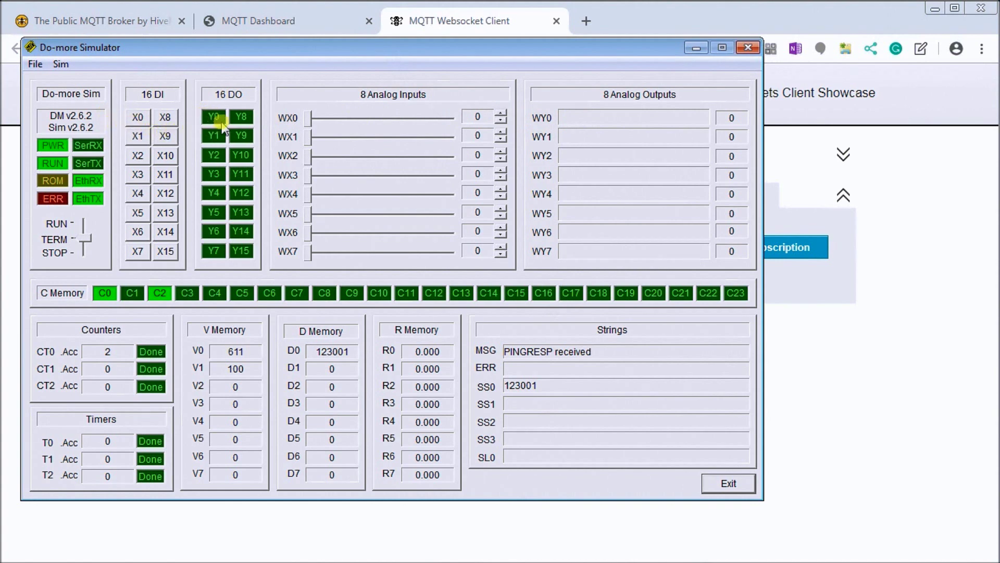
pyautogui.moveTo(305, 62); pyautogui.dragTo(441, 439)
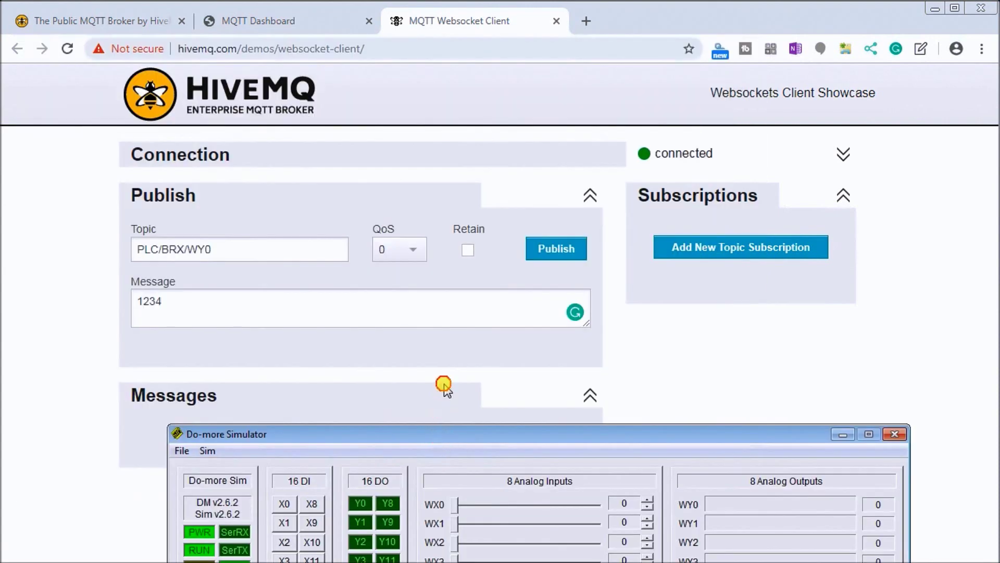
pyautogui.moveTo(451, 371); pyautogui.dragTo(452, 372)
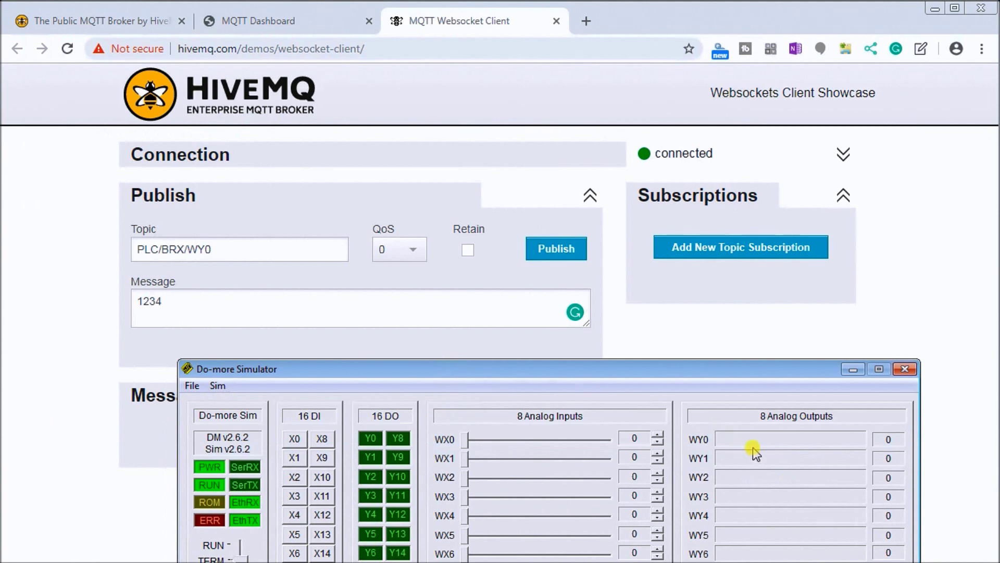
pyautogui.click(580, 310)
pyautogui.moveTo(581, 311); pyautogui.dragTo(606, 256)
pyautogui.click(664, 24)
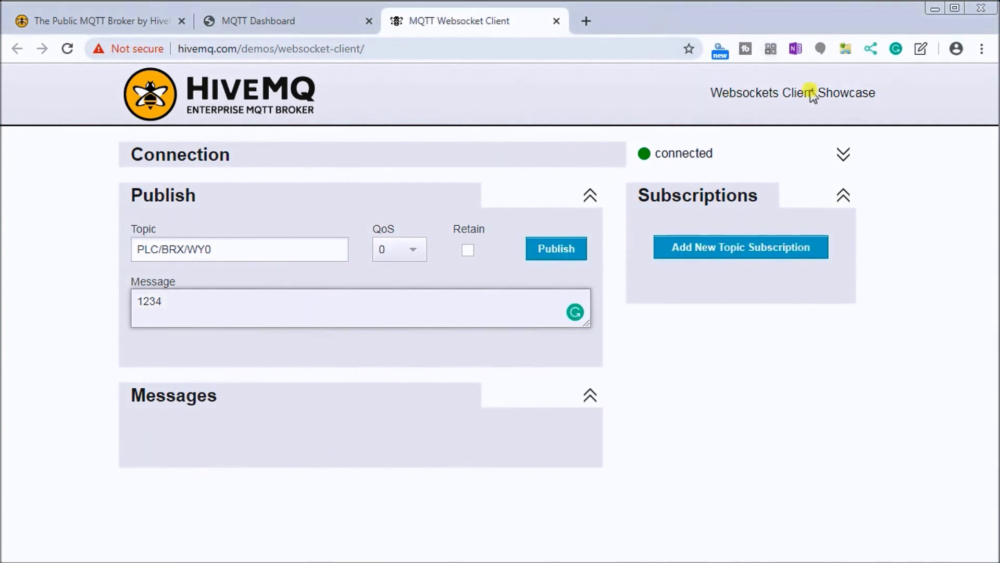
pyautogui.moveTo(994, 216); pyautogui.dragTo(653, 204)
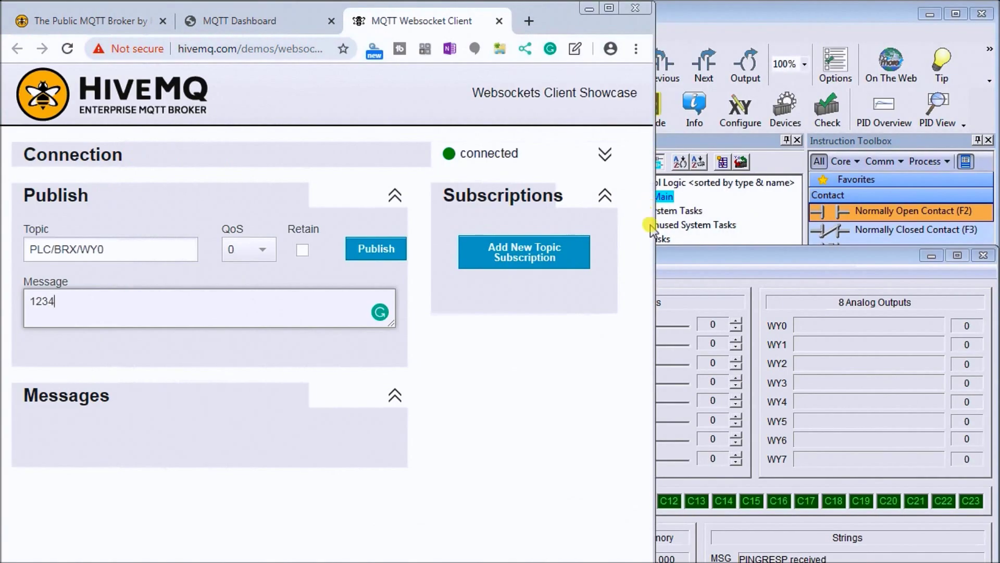
pyautogui.click(722, 255)
pyautogui.moveTo(707, 73); pyautogui.dragTo(720, 47)
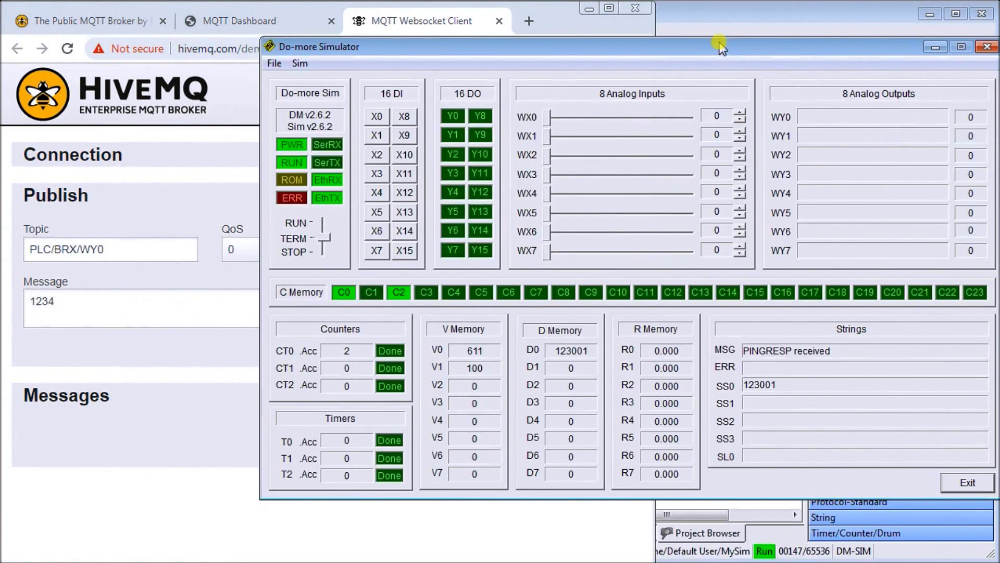
# - Publish the message 1234 to PLC/BRX/WY0 from the websocket client
pyautogui.click(548, 19)
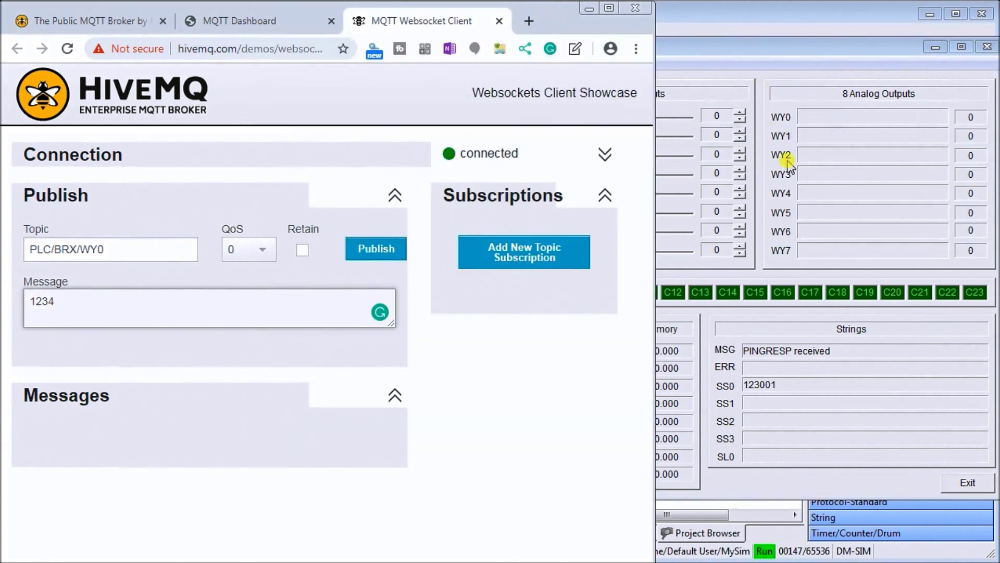
pyautogui.click(363, 250)
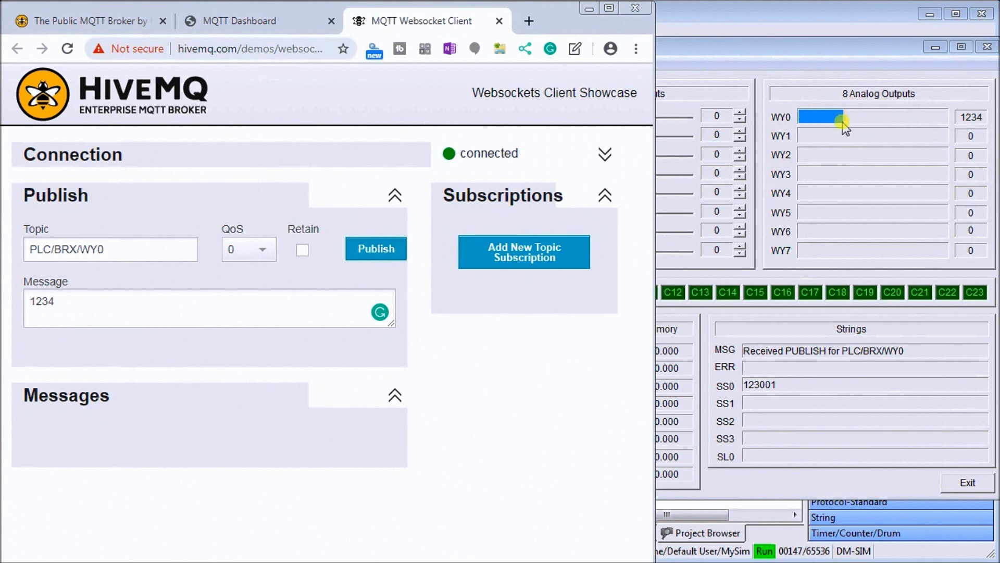
# - Replace the message for topic PLC/BRX/WY0 with 200
pyautogui.moveTo(65, 300); pyautogui.dragTo(8, 301)
pyautogui.write('200')
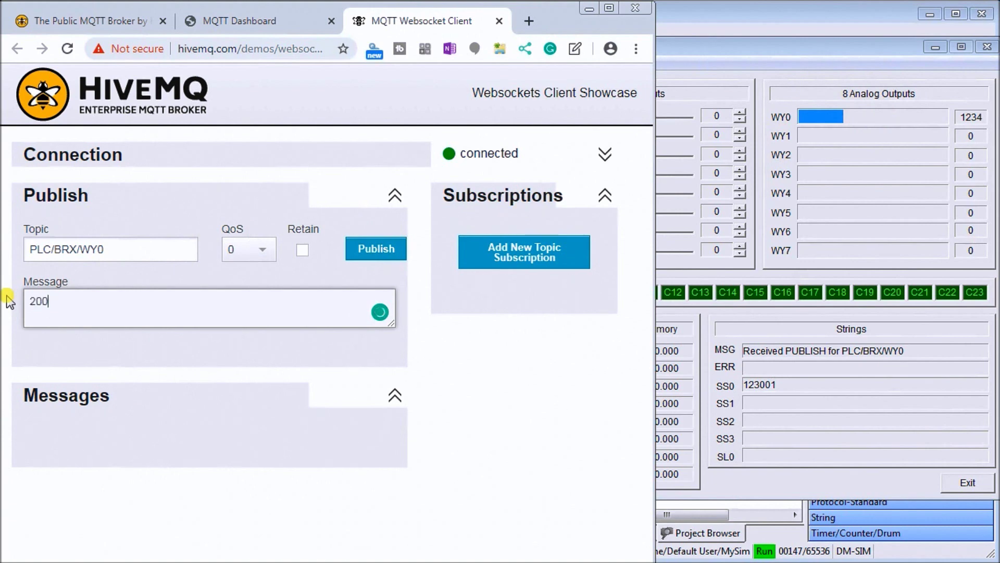